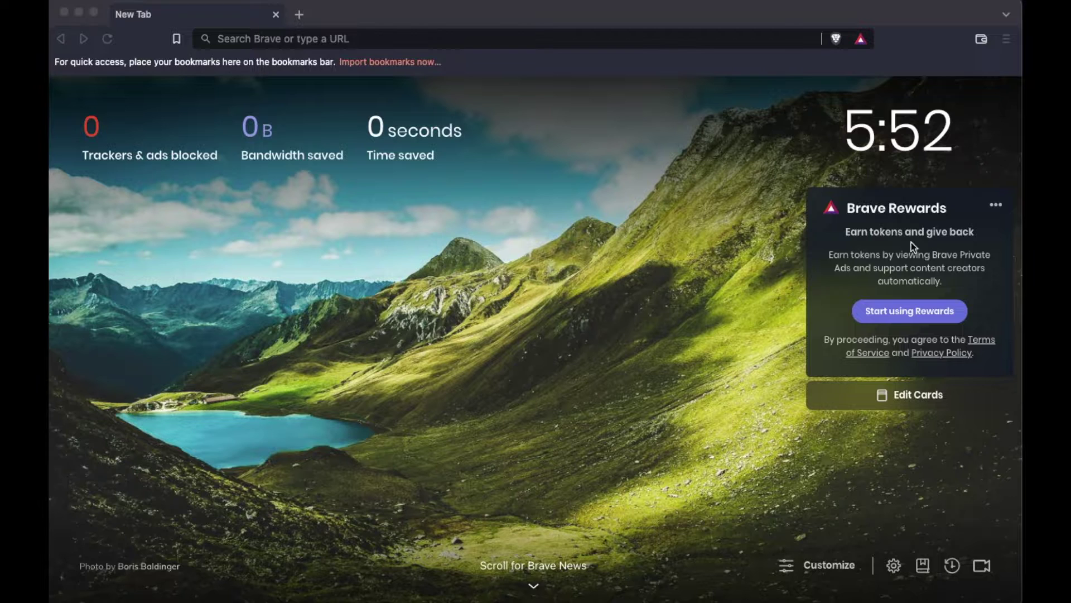
Step: Open the new tab dashboard card customisation options and scroll through them
click(908, 397)
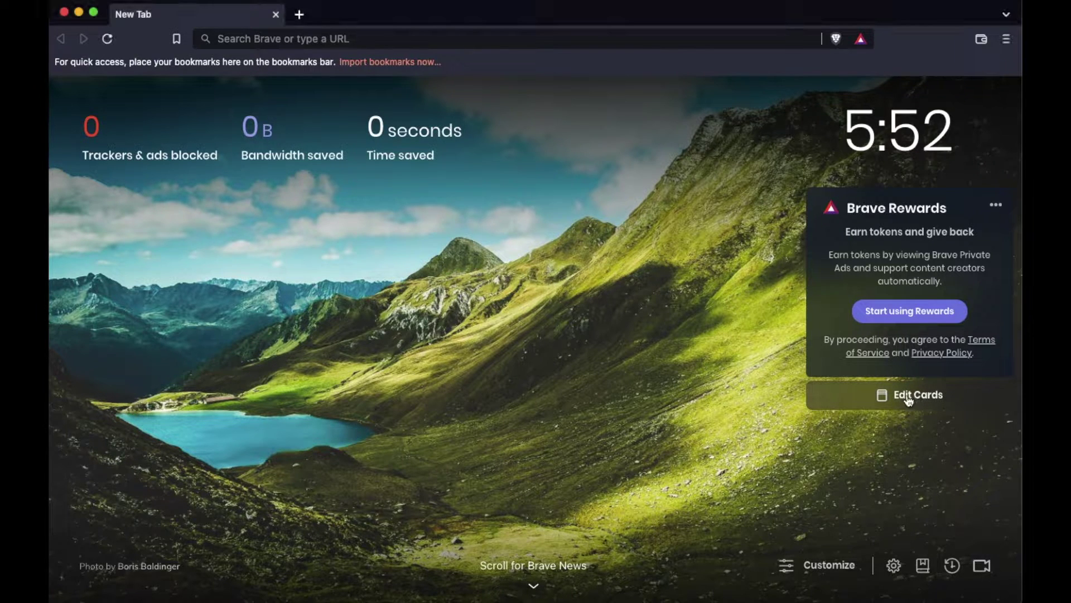
click(909, 397)
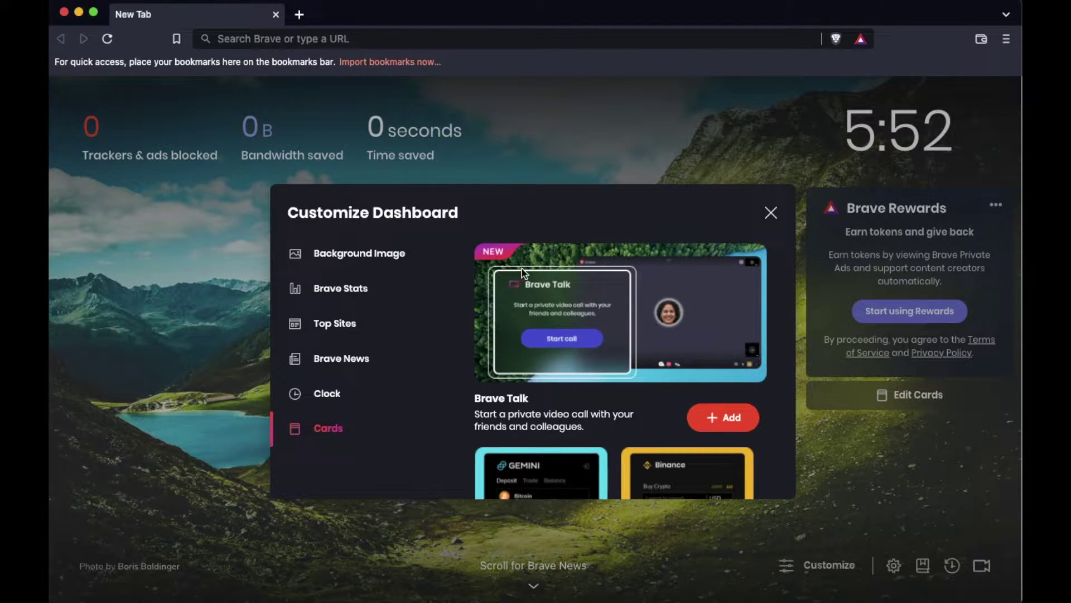
scroll(529, 270, down, 5)
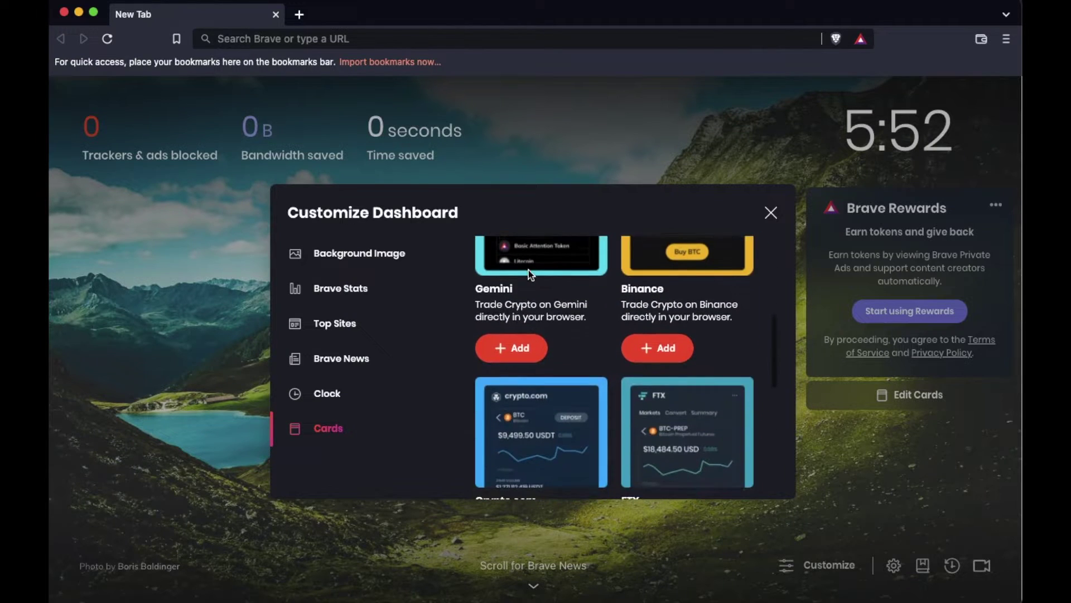
scroll(527, 269, down, 4)
scroll(528, 270, up, 5)
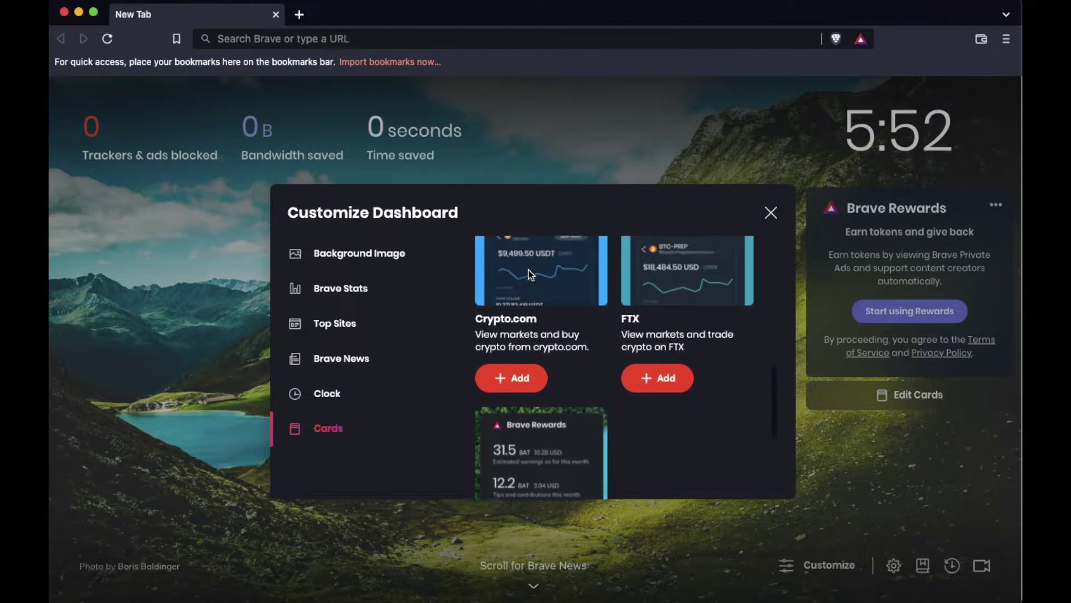
scroll(527, 269, up, 3)
scroll(527, 270, down, 3)
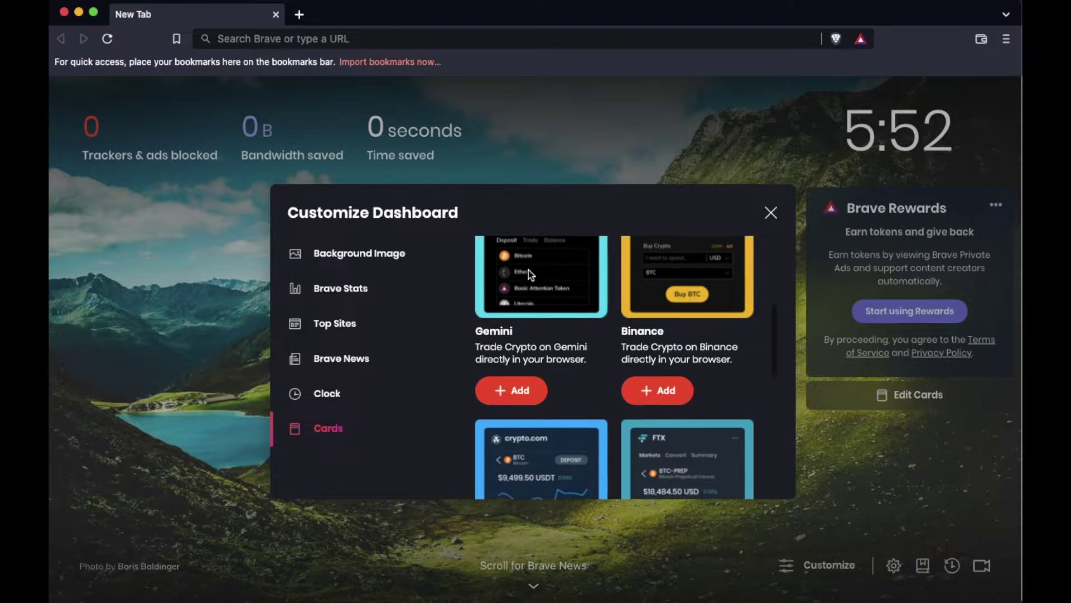
scroll(729, 366, up, 3)
scroll(729, 367, down, 3)
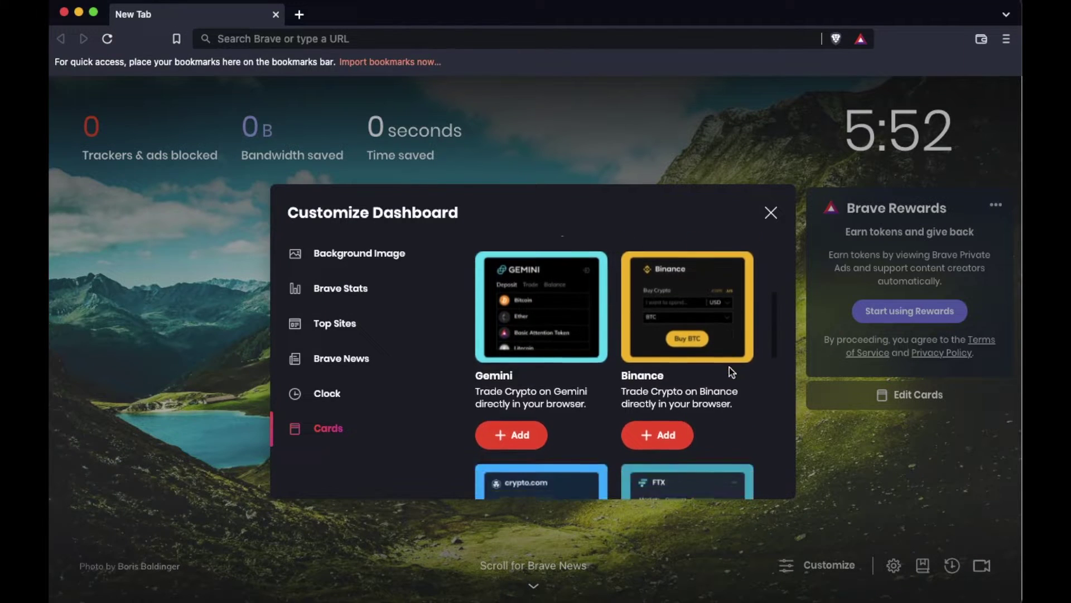
scroll(728, 367, down, 5)
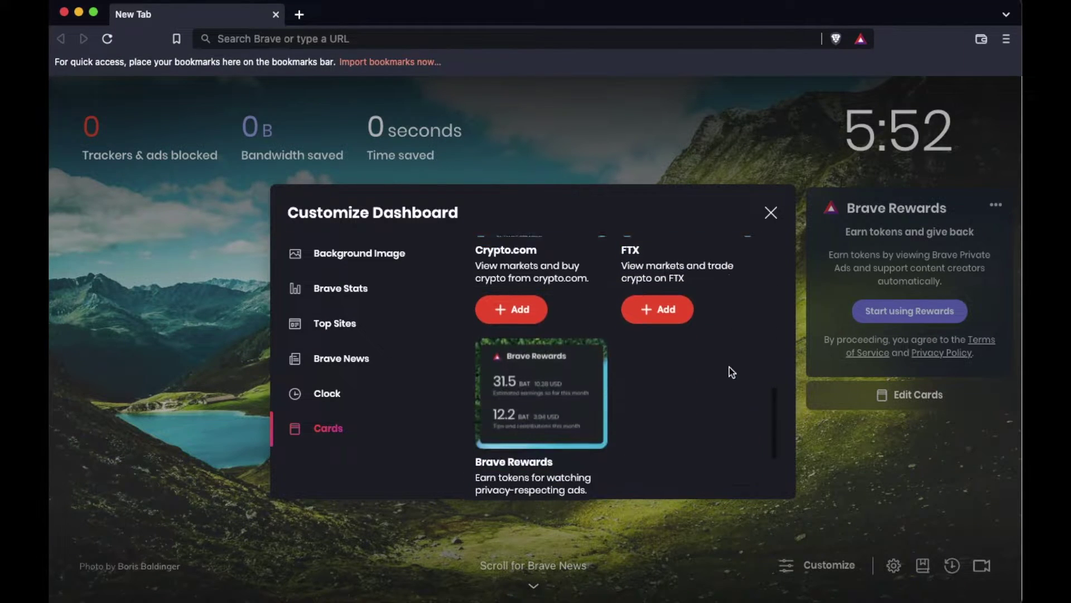
scroll(729, 367, down, 1)
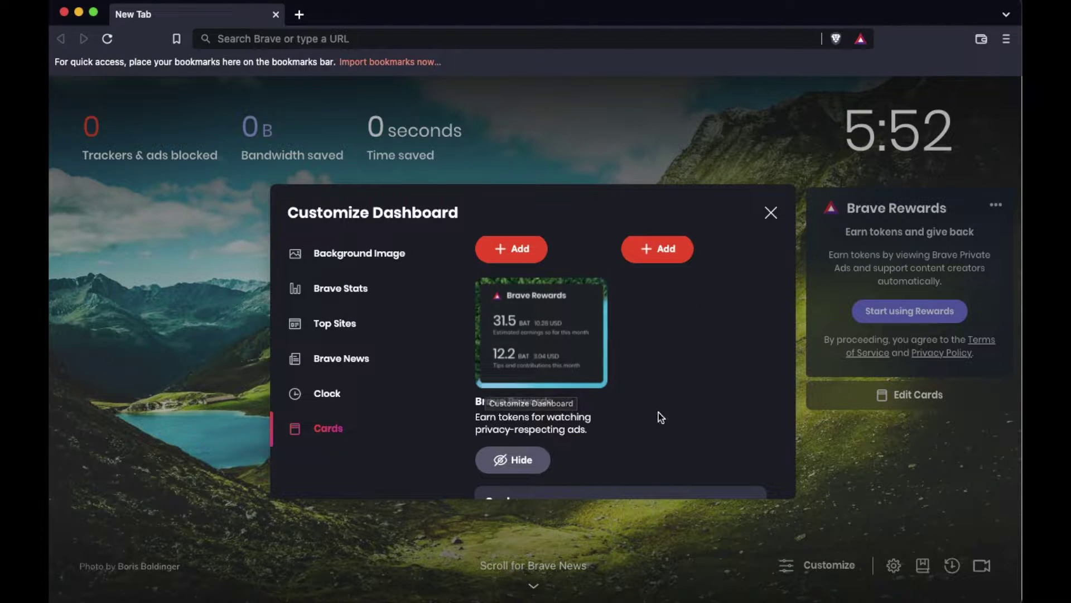
scroll(636, 428, down, 1)
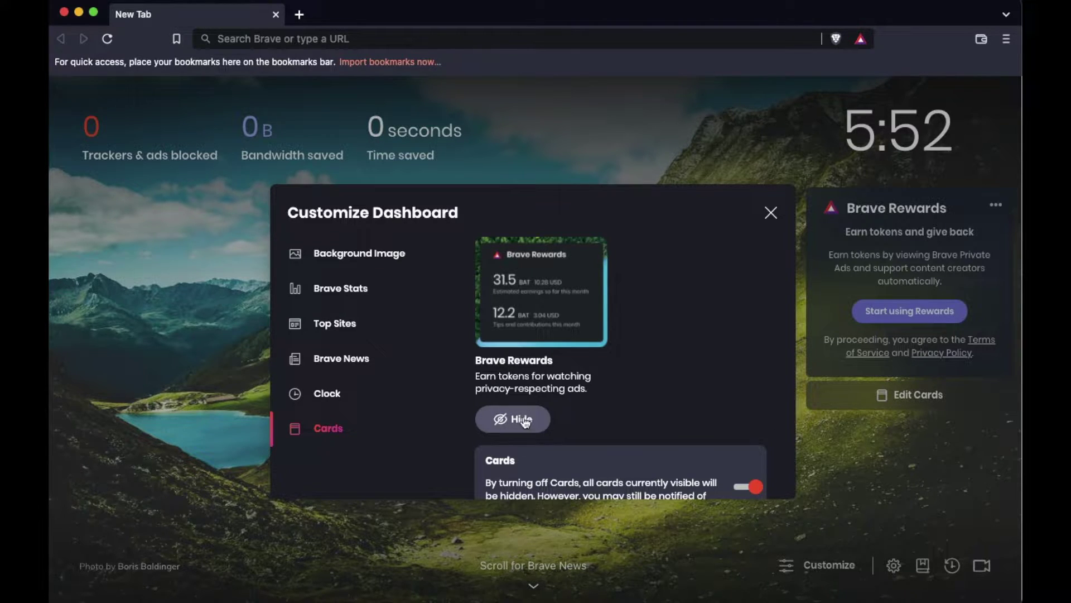
Step: Close the customisation options and start using Brave Rewards from the Rewards card
scroll(699, 390, up, 2)
scroll(696, 386, up, 1)
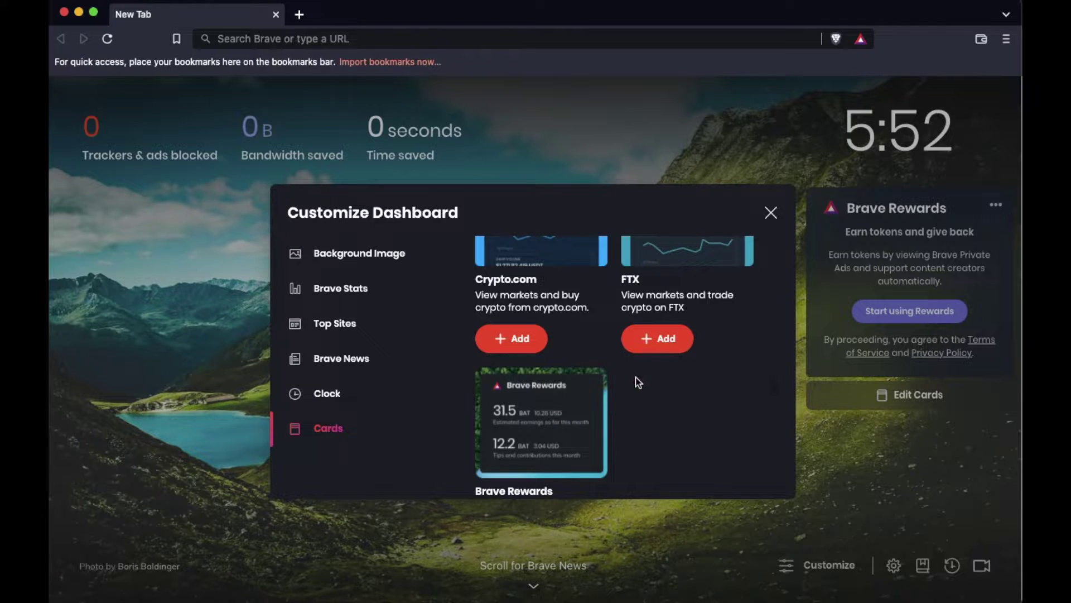
scroll(607, 456, down, 3)
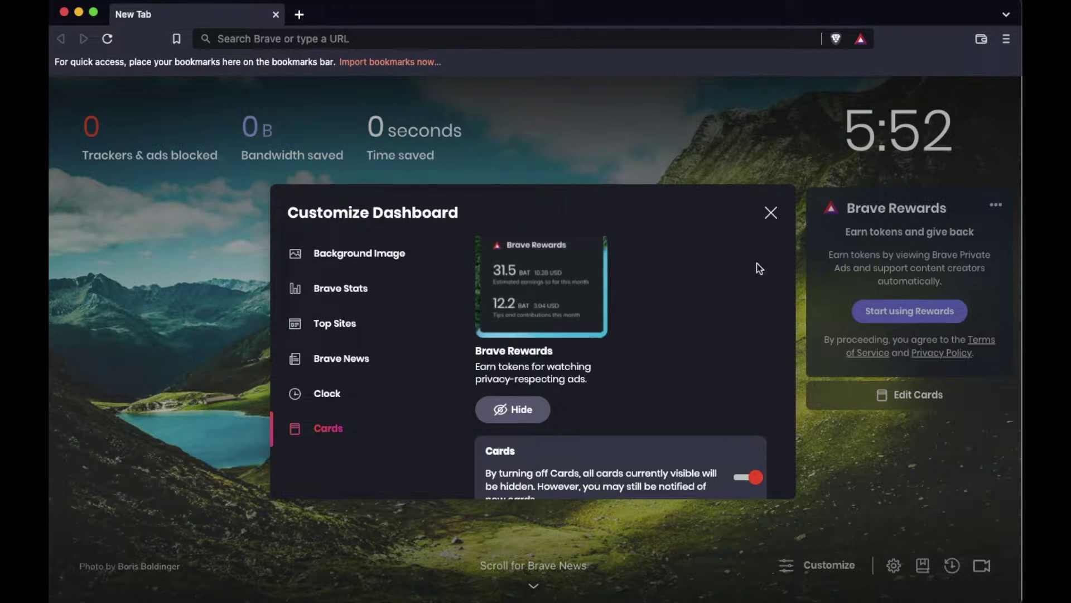
click(770, 216)
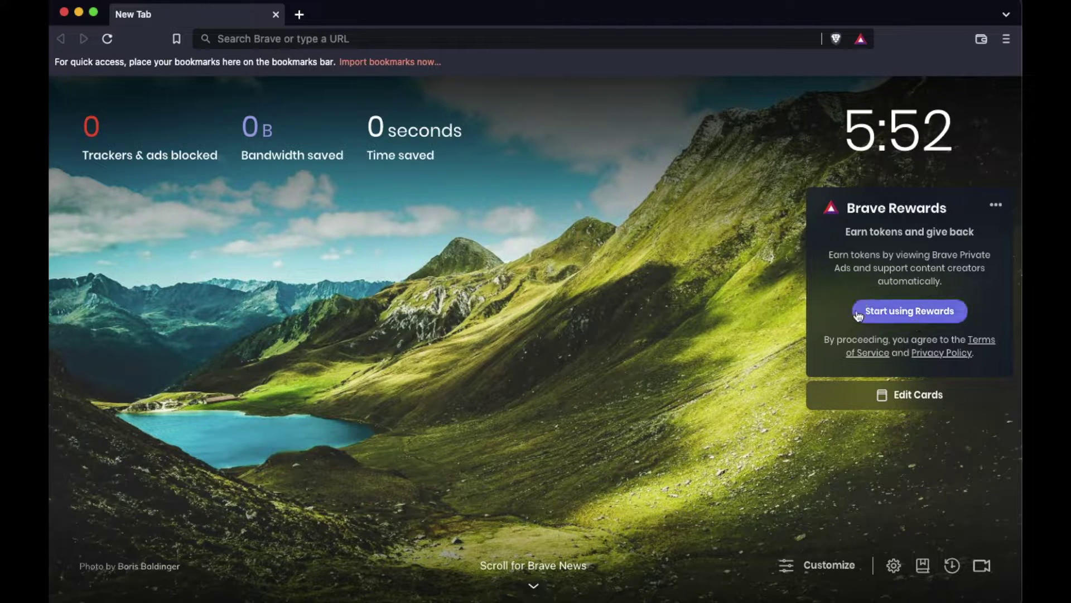
click(904, 317)
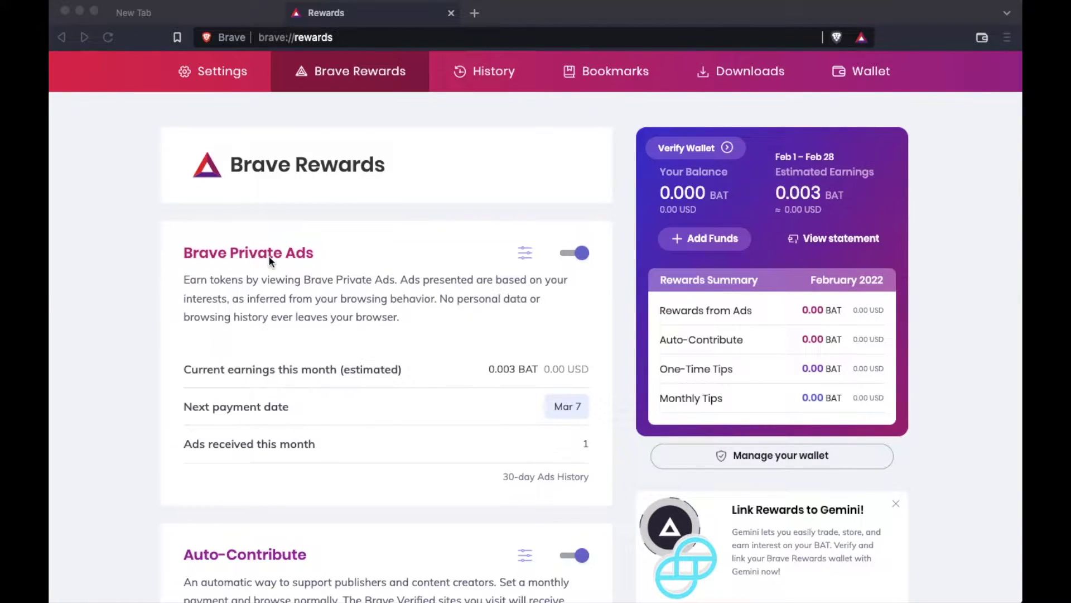
click(581, 253)
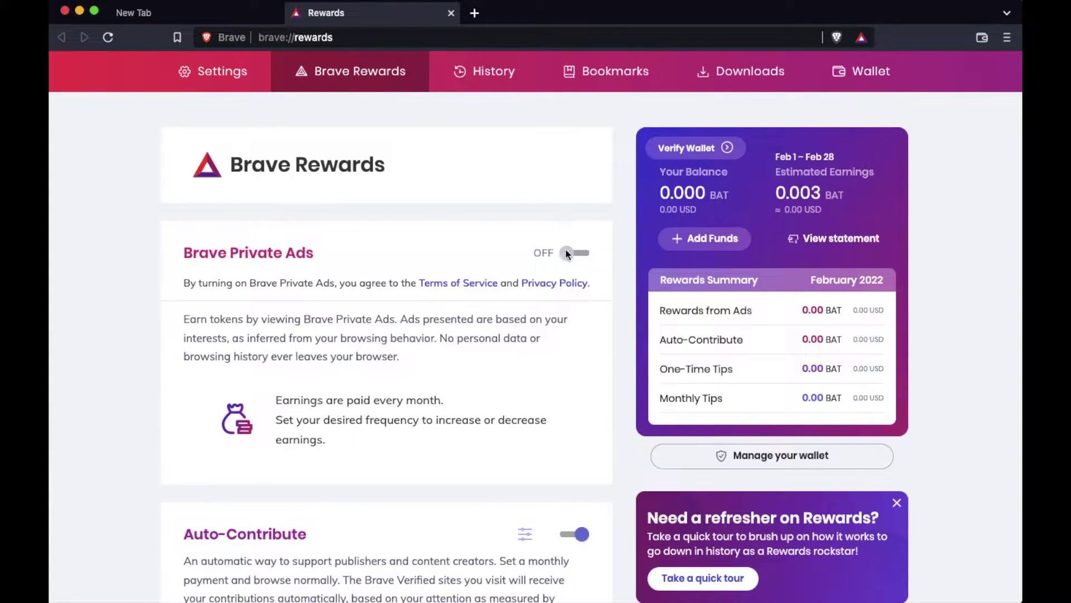
click(565, 252)
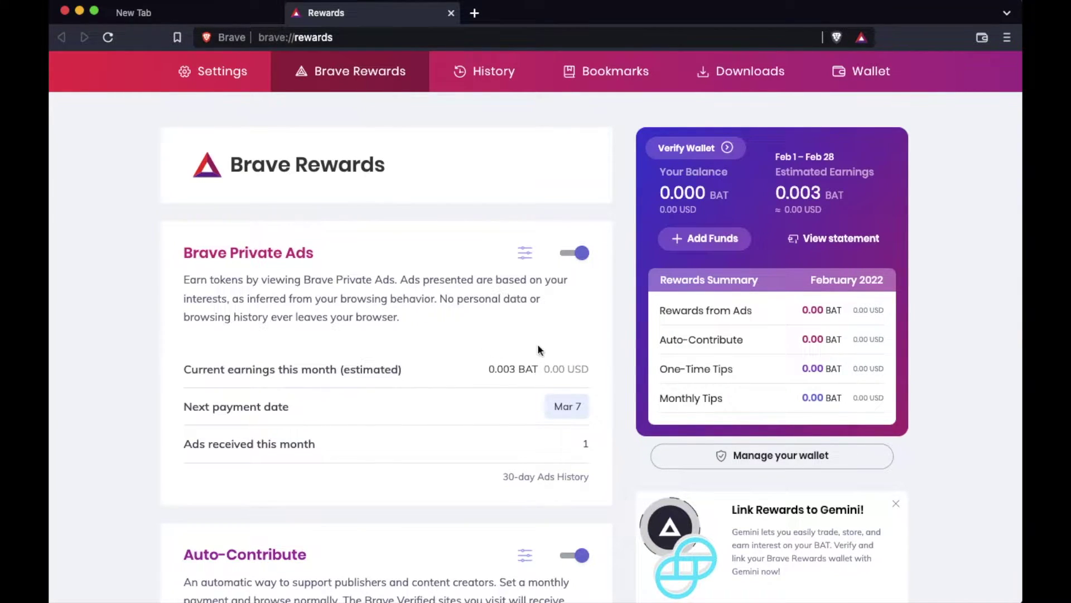
scroll(337, 368, down, 1)
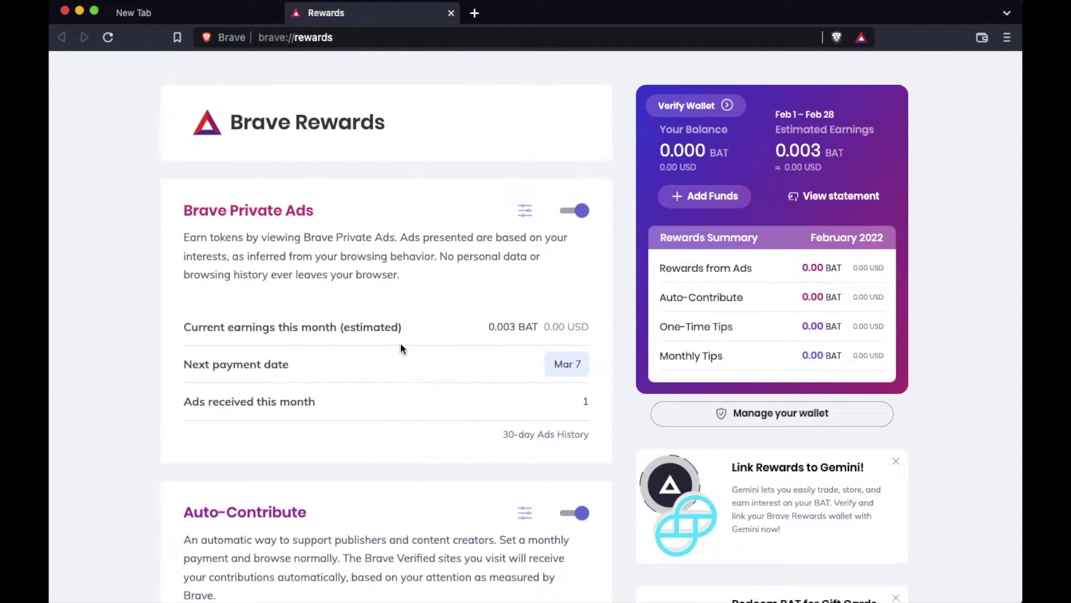
Step: Limit Brave Private Ads to a maximum of 10 ads per hour
click(525, 212)
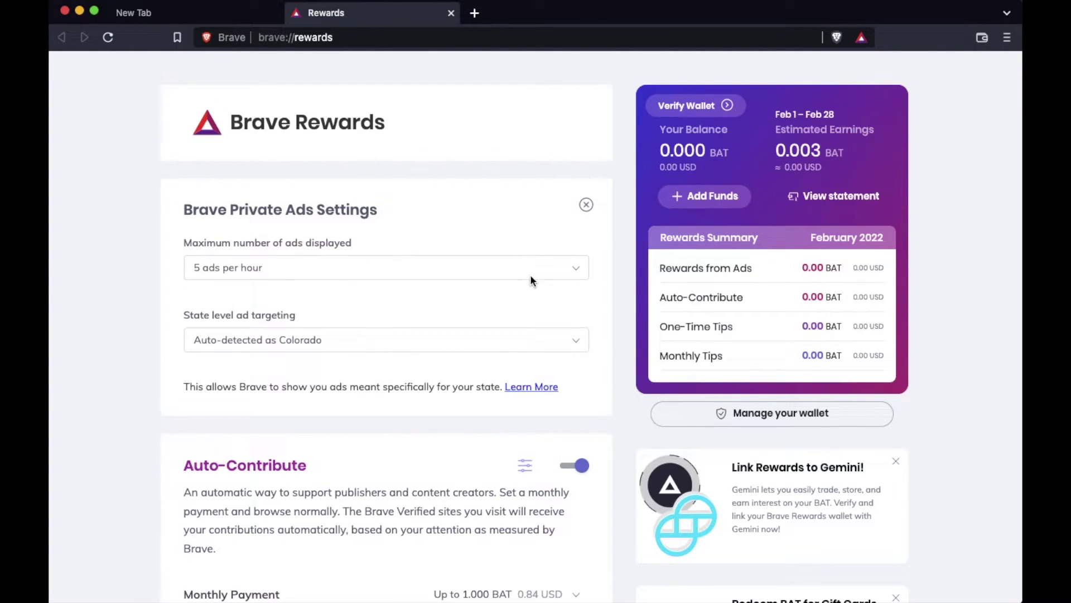
click(578, 267)
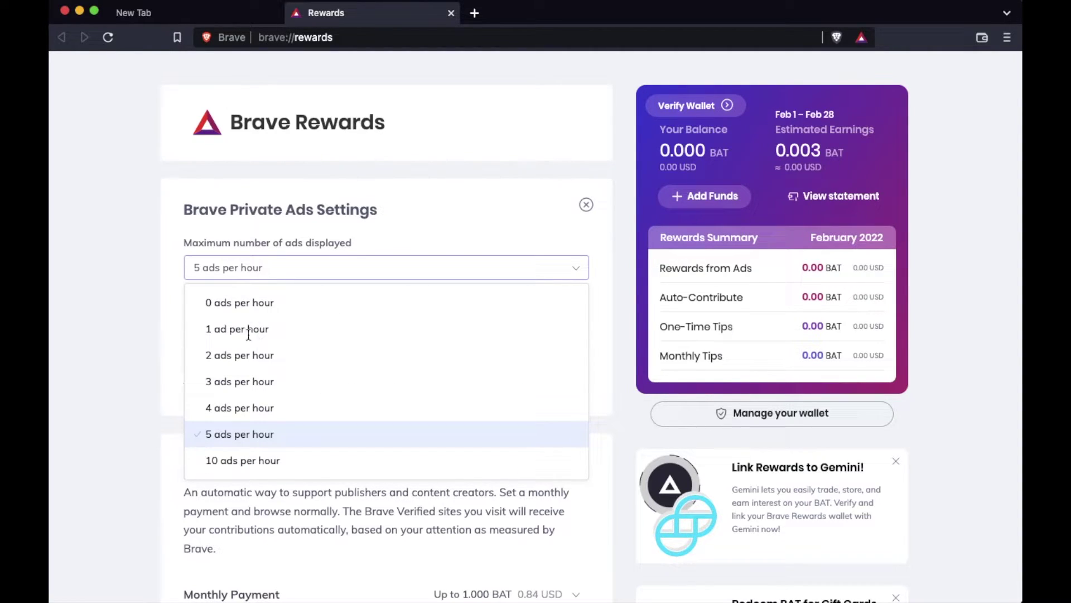
click(233, 461)
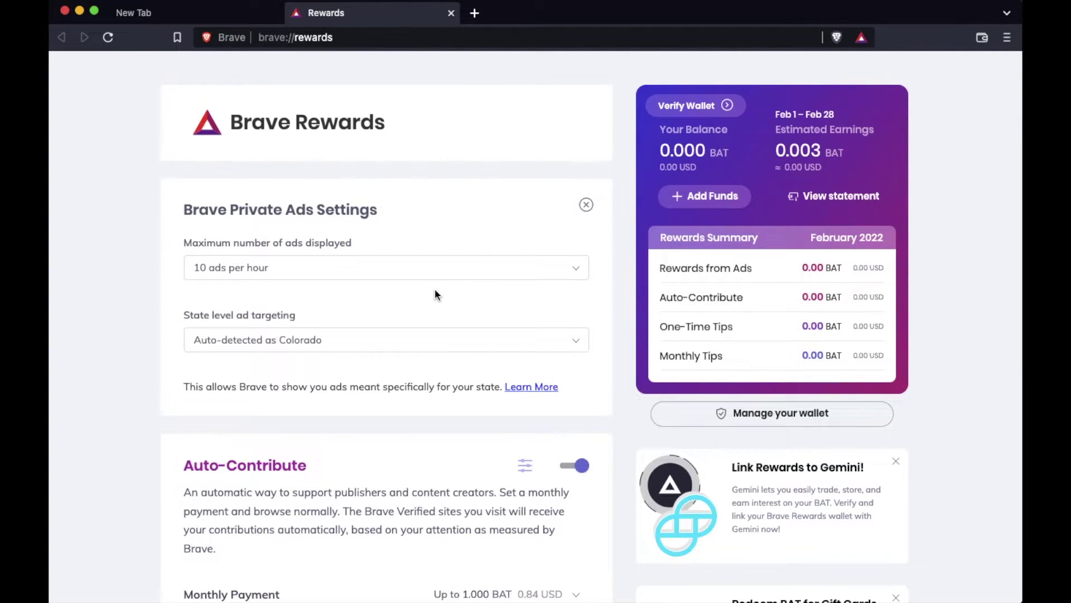
scroll(431, 275, down, 5)
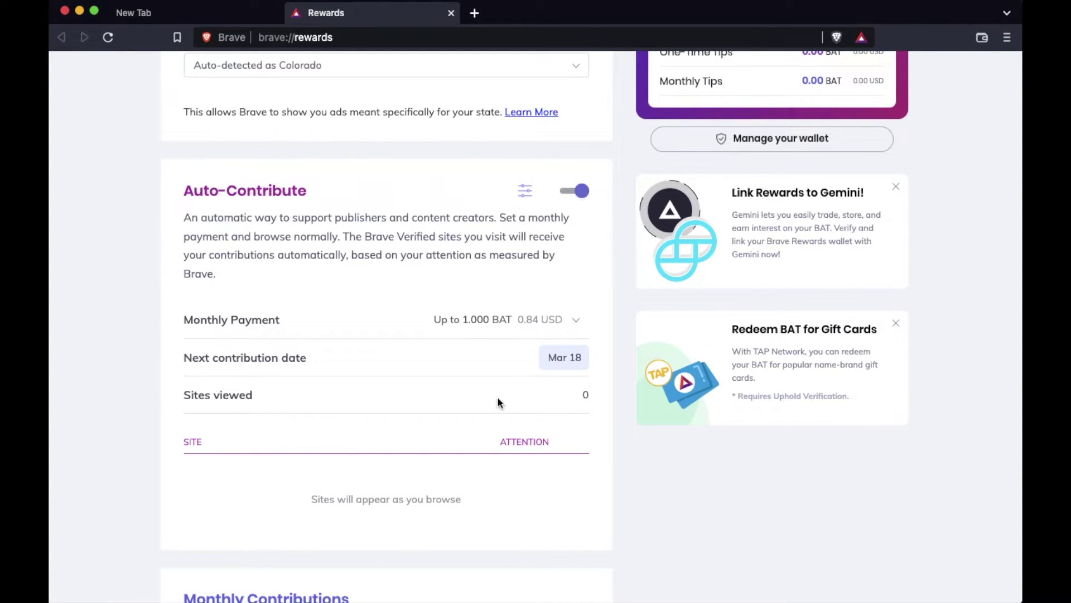
Step: Switch the Auto-Contribute toggle to OFF
click(581, 193)
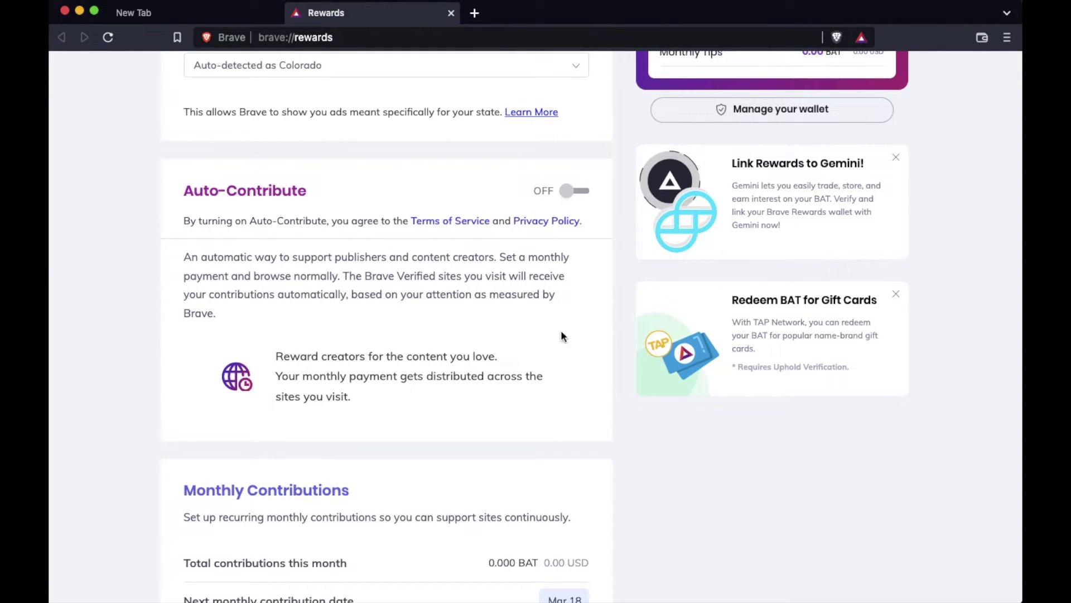
scroll(395, 315, down, 3)
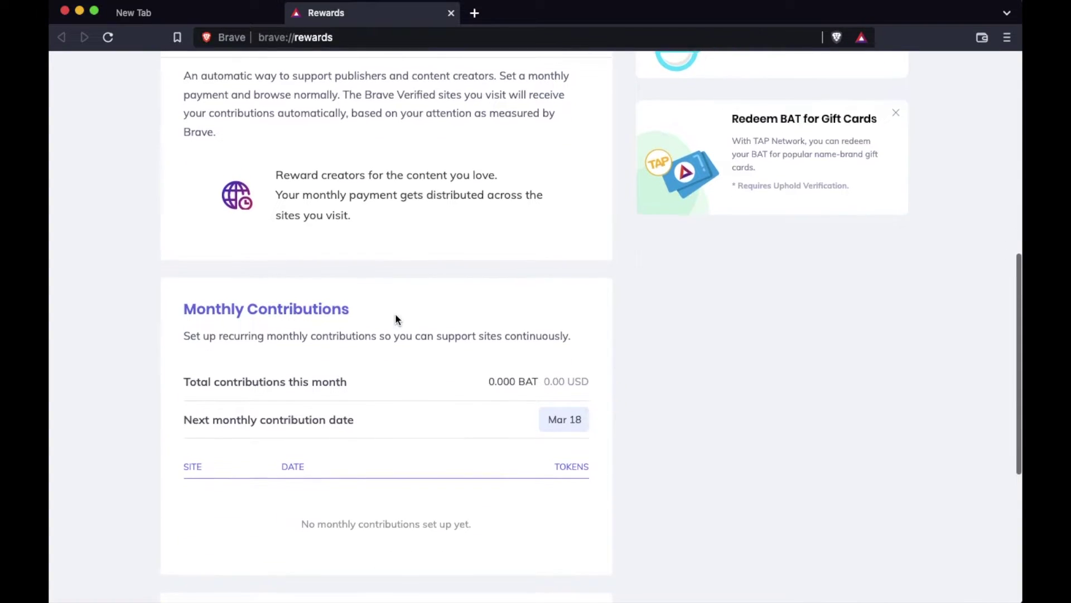
scroll(395, 316, down, 2)
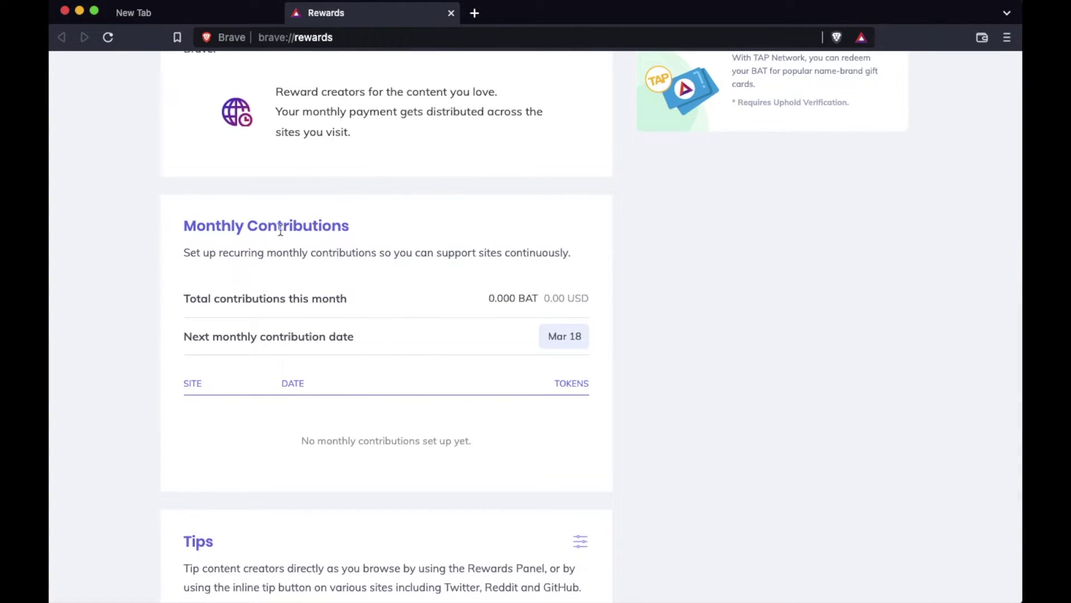
scroll(403, 328, down, 1)
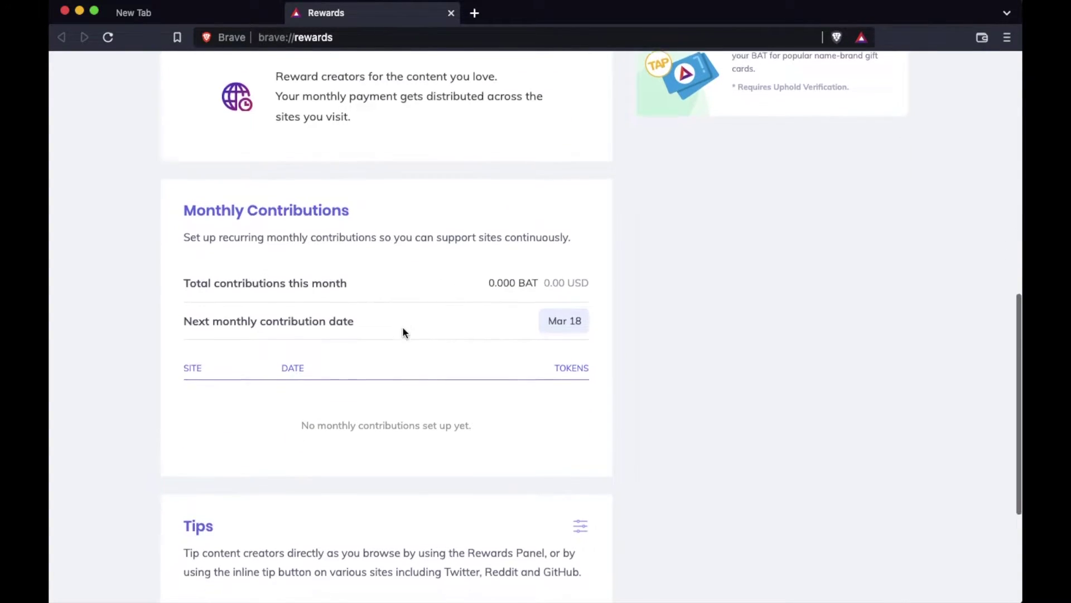
scroll(402, 329, down, 4)
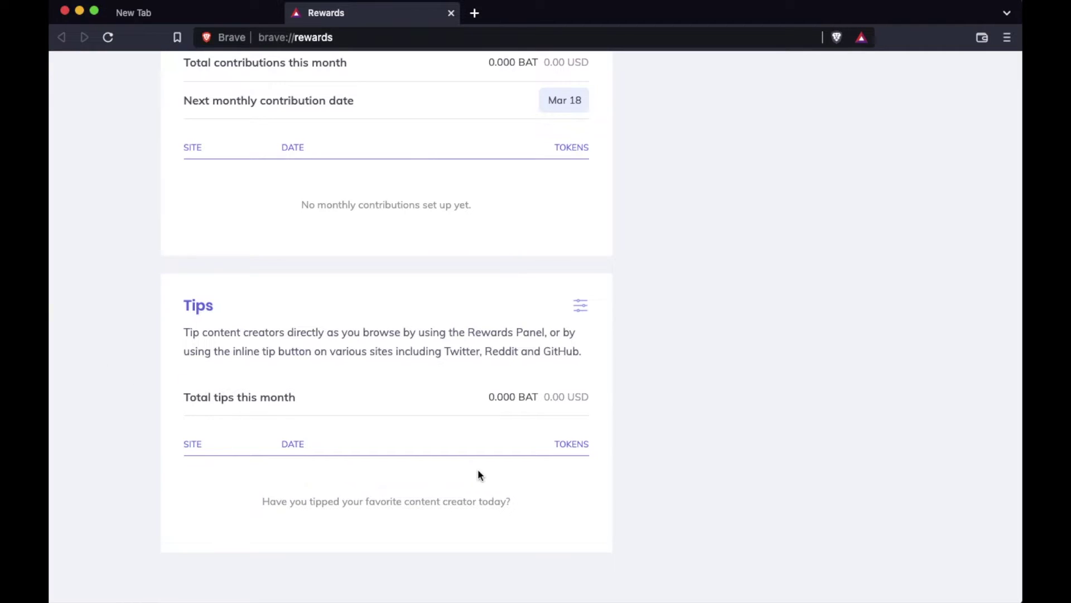
scroll(478, 463, up, 1)
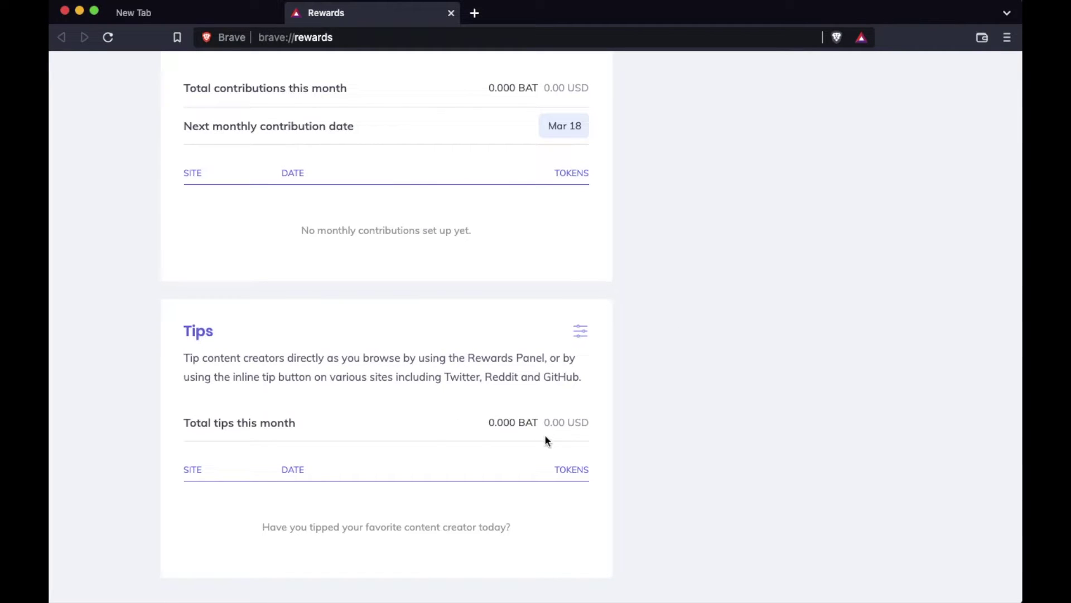
scroll(546, 440, up, 15)
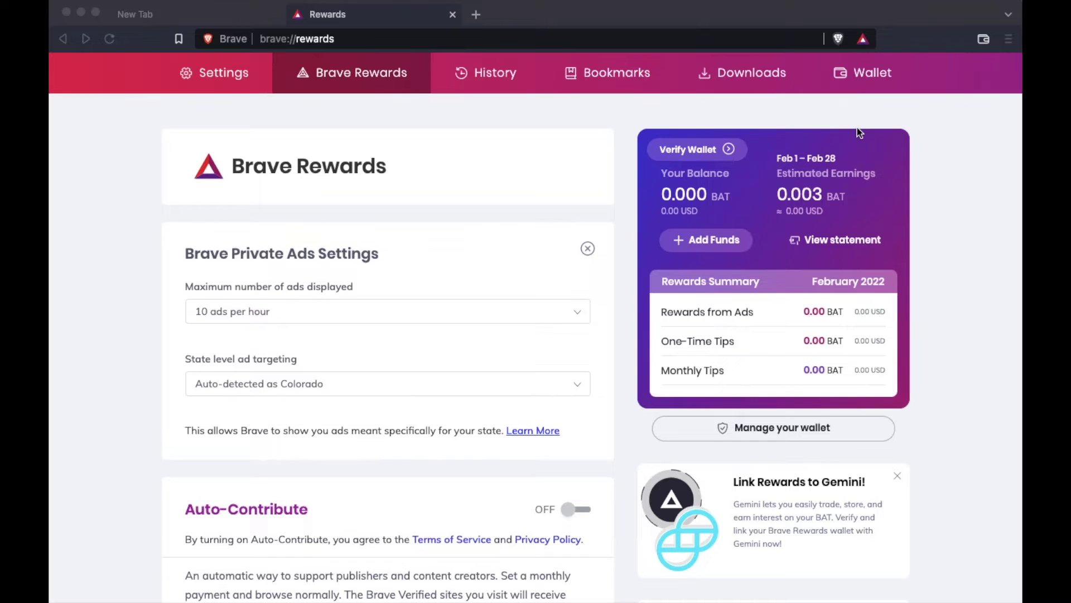
Step: Start wallet verification with the Verify Wallet button on the balance card
click(729, 150)
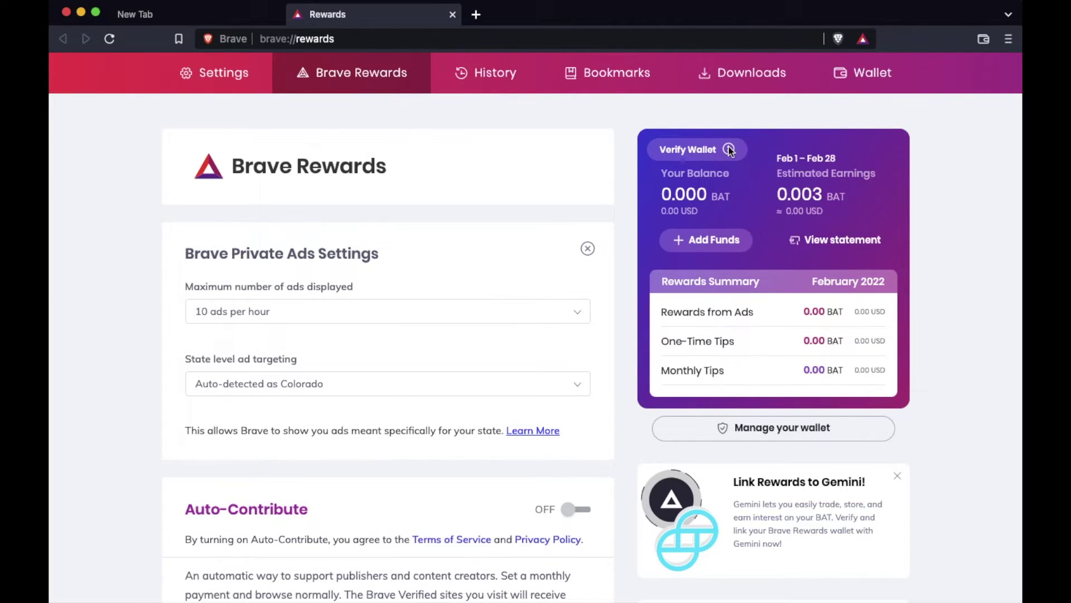
click(726, 149)
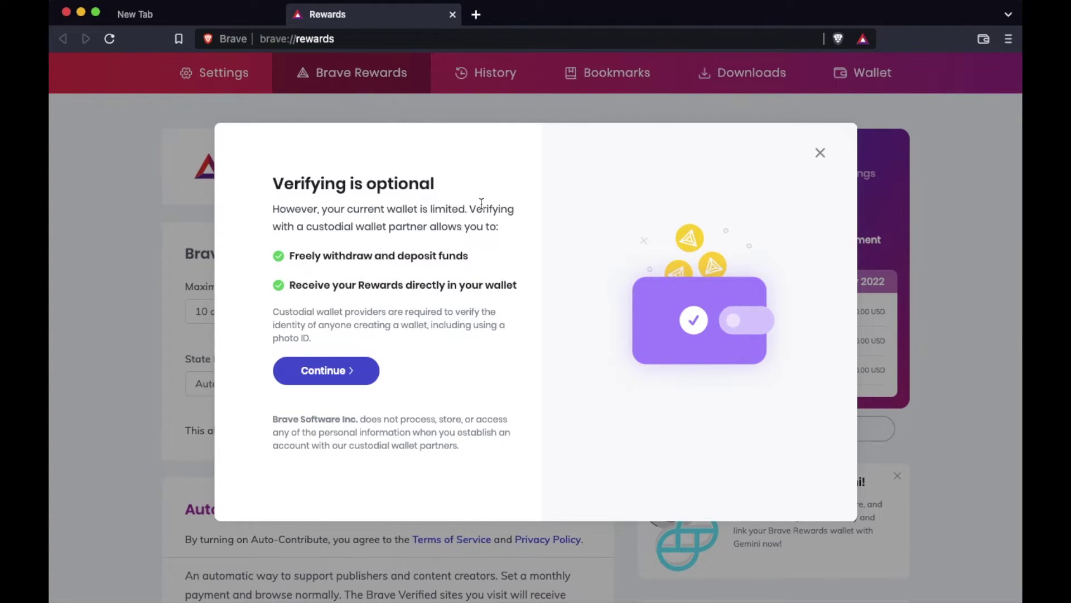
Step: Continue past the verification notice and choose Gemini as the wallet service
click(322, 371)
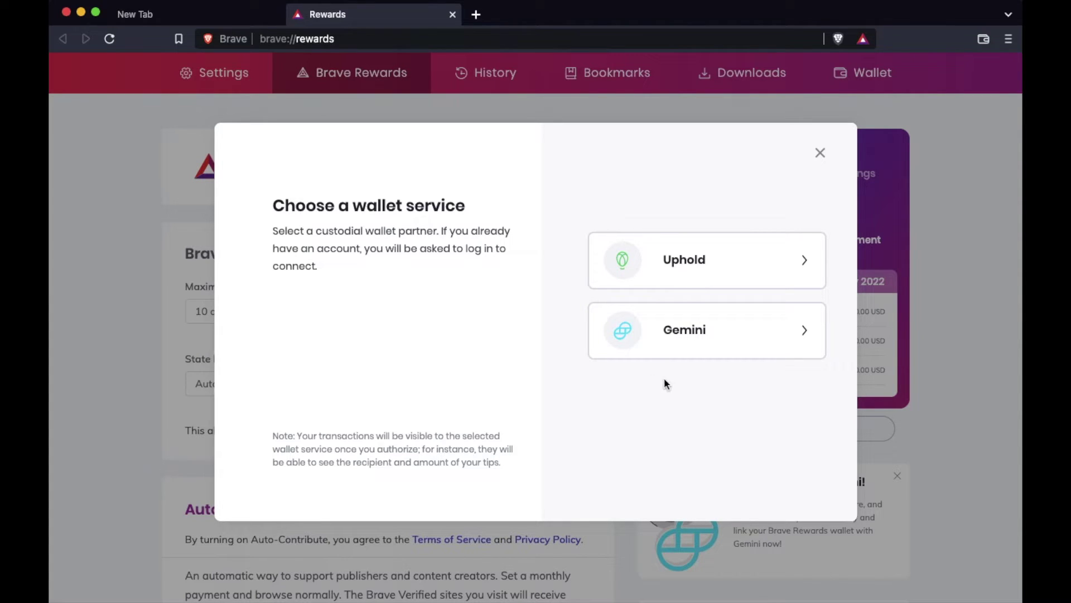
click(709, 332)
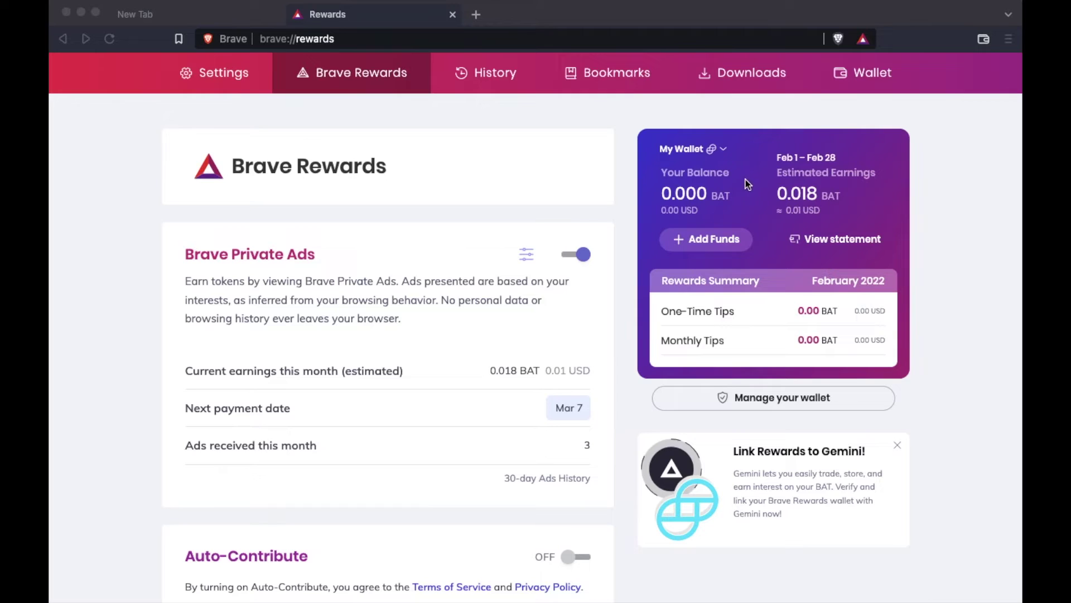
Step: Switch to the New Tab page and bring up its dashboard customization settings
key(ctrl+shift+Tab)
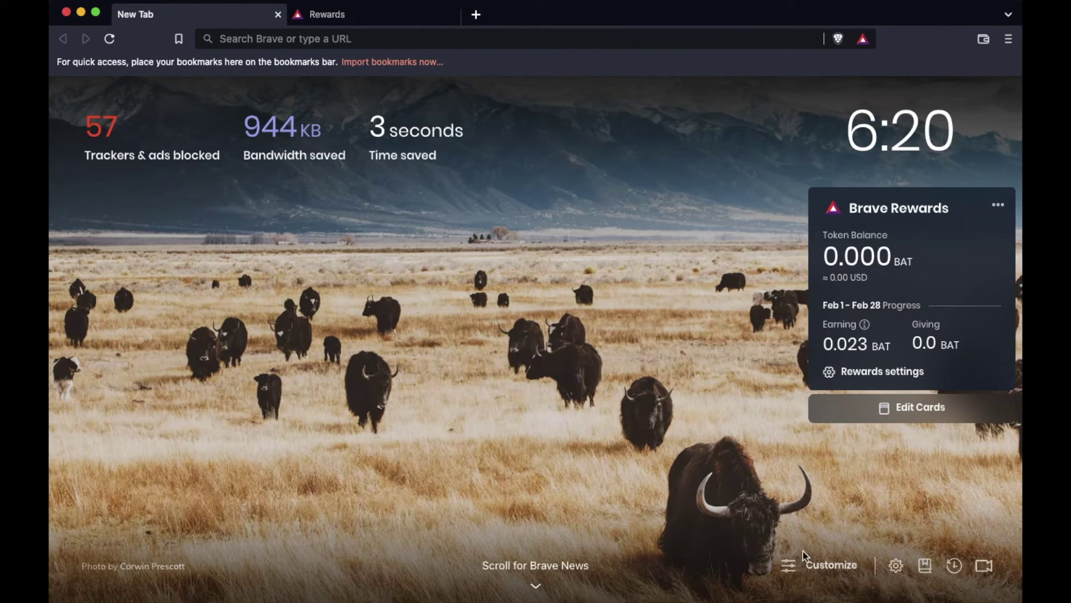
click(795, 569)
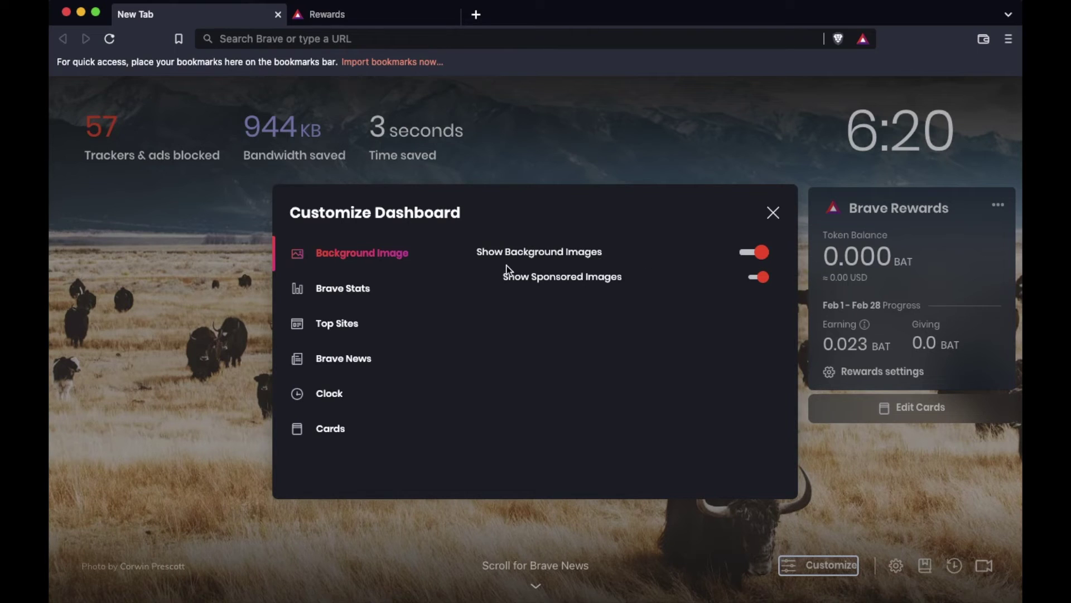
Step: Turn on background images and sponsored images, then close the Customize Dashboard dialog
click(762, 252)
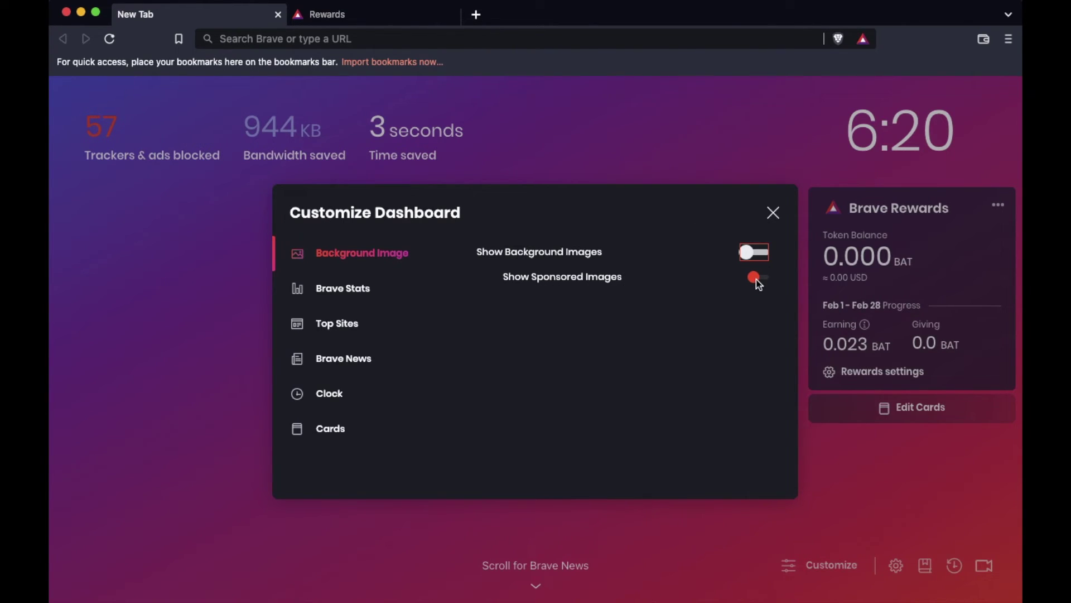
click(748, 252)
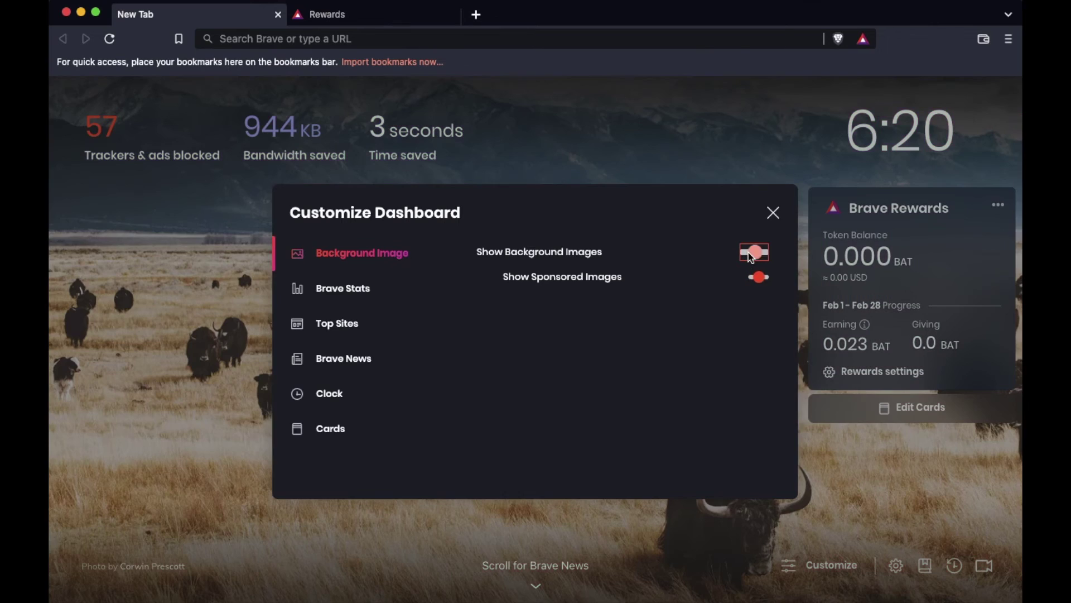
click(760, 278)
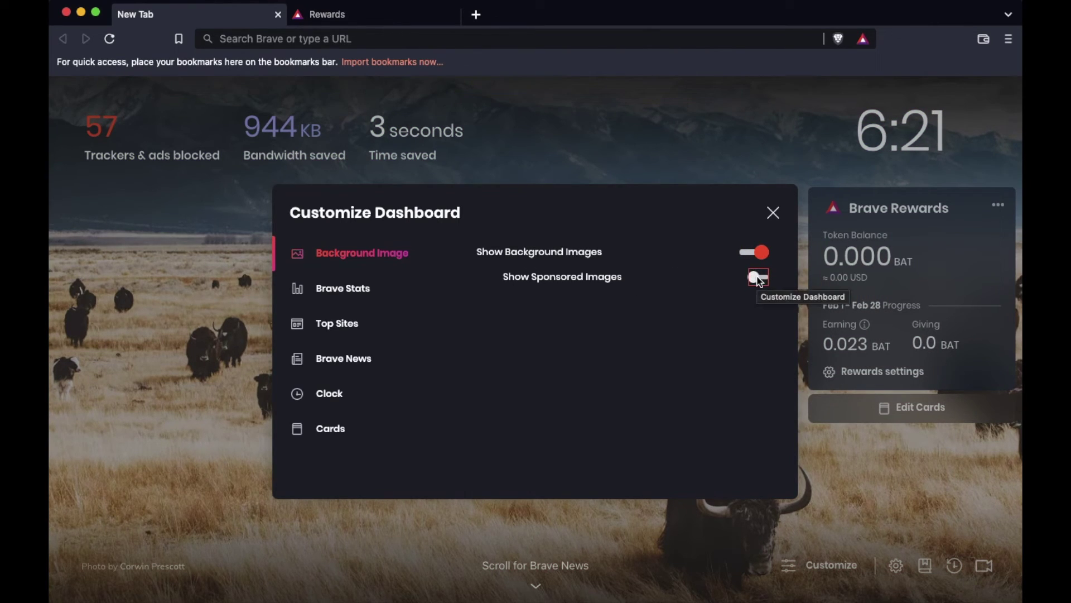
click(759, 277)
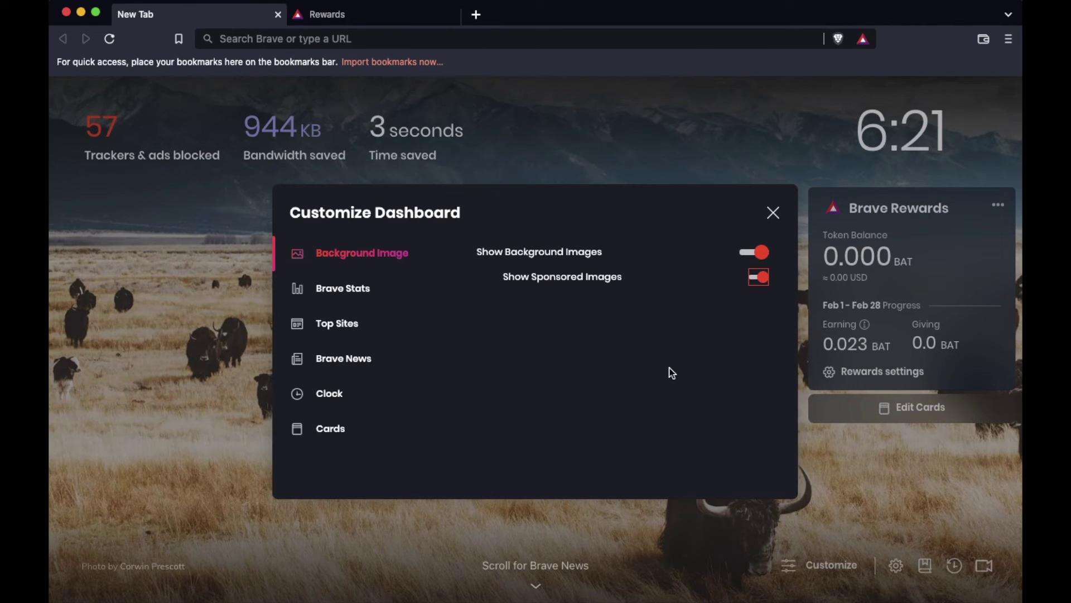
click(772, 215)
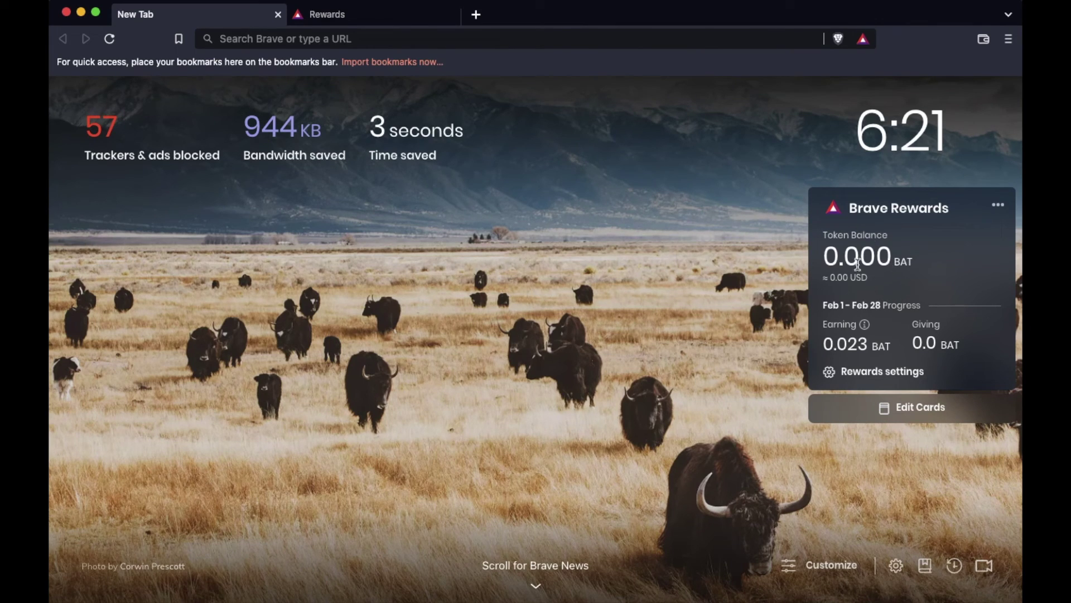